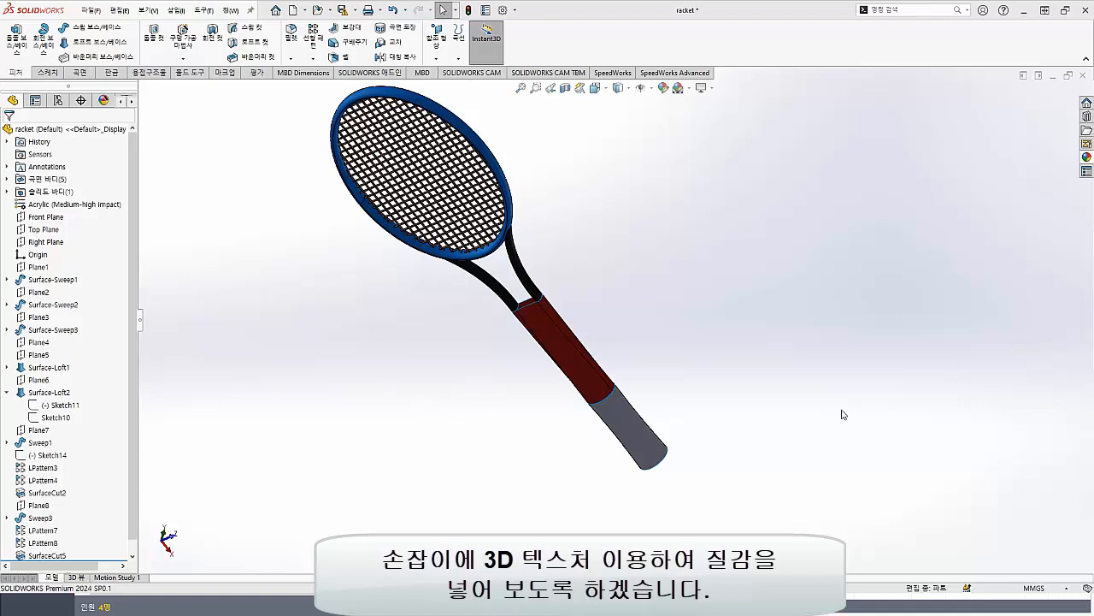
- Browse the appearance library to the 3D texture category (3D 텍스처) in the 기타 group
left_click(1086, 158)
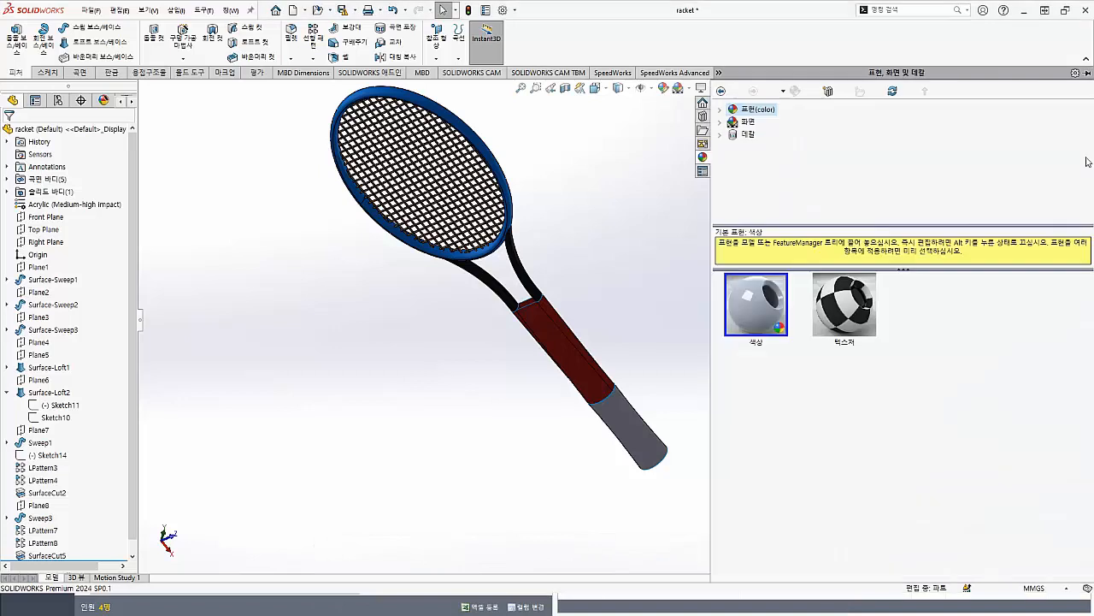
left_click(720, 109)
scroll(803, 142, "down", 1)
scroll(803, 143, "down", 2)
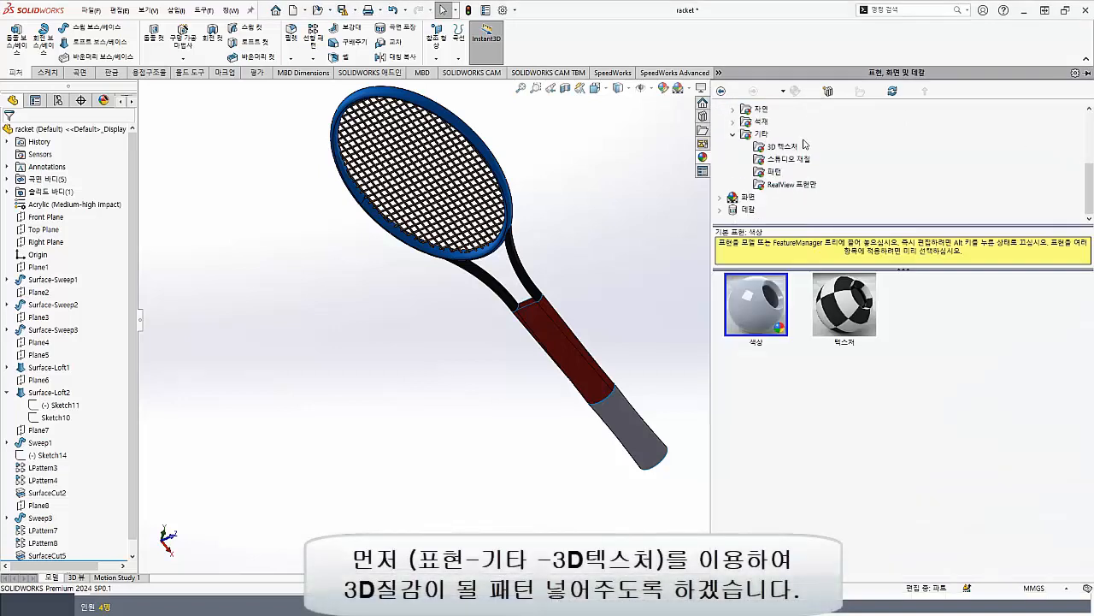
left_click(733, 134)
left_click(733, 184)
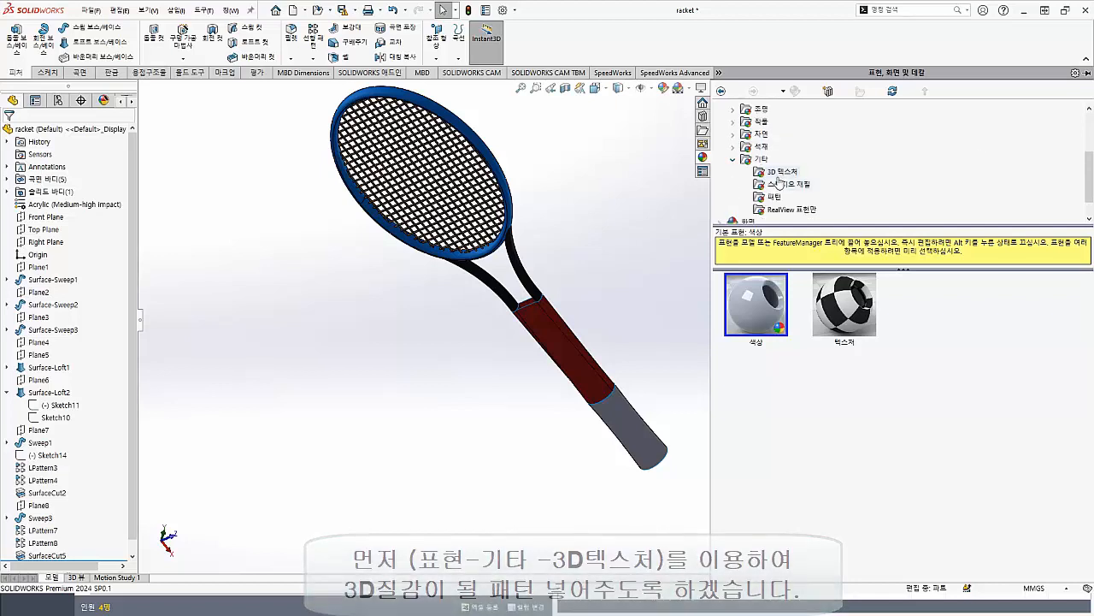
left_click(782, 171)
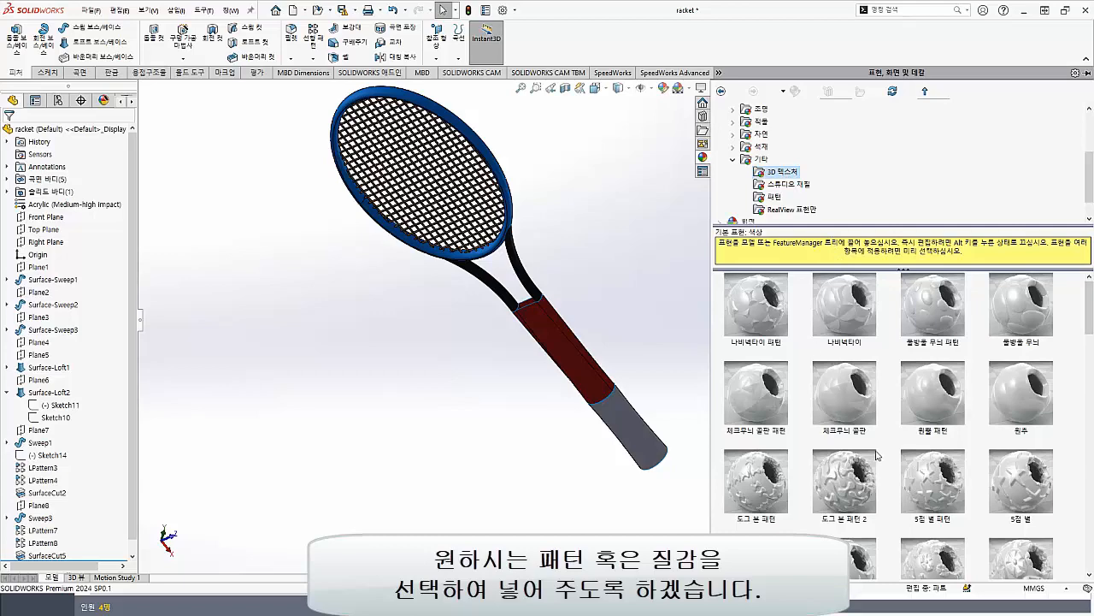
- Apply the 널 범프 3D texture appearance to the grey grip at the end of the racket handle
scroll(876, 449, "down", 5)
scroll(872, 444, "down", 3)
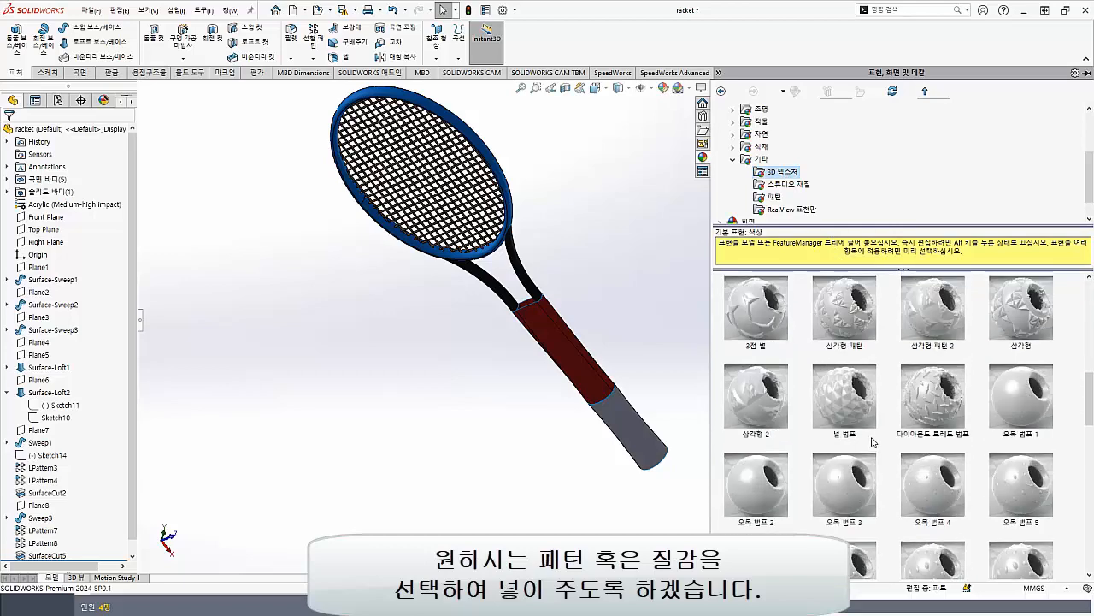
left_click(859, 434)
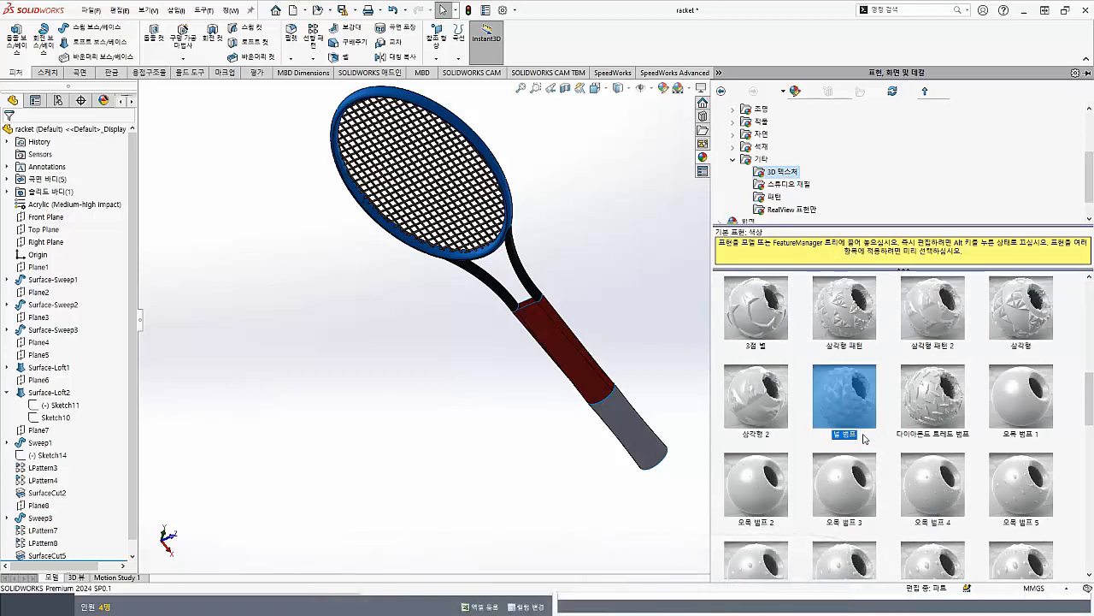
left_click_drag(865, 404, 642, 445)
left_click(631, 425)
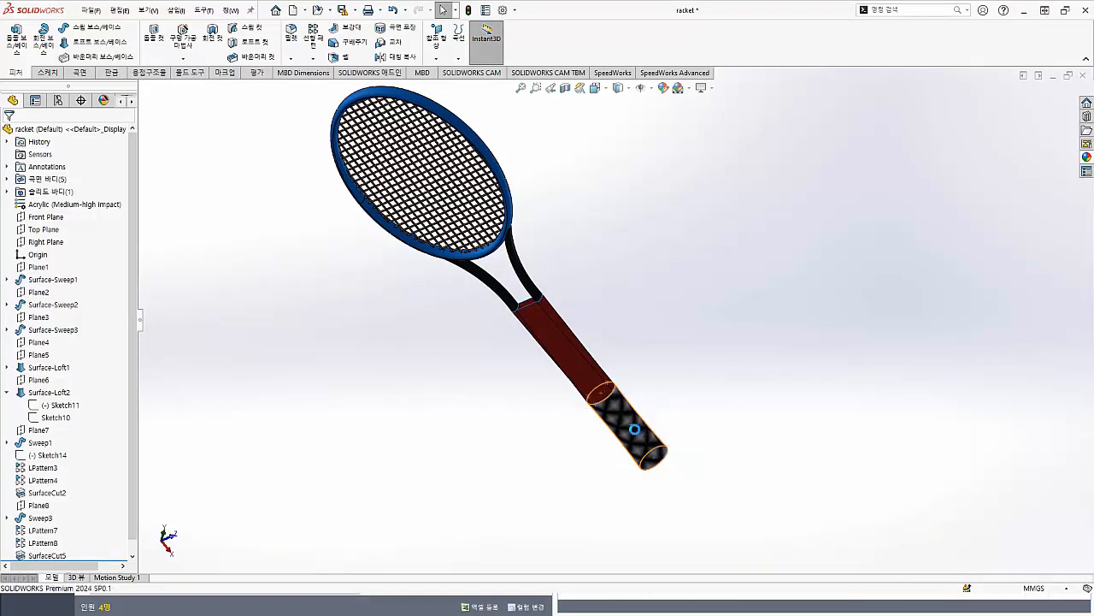
- Start a 3D textured body feature on the grip's surface body and enable its 널 범프 texture
scroll(667, 396, "down", 5)
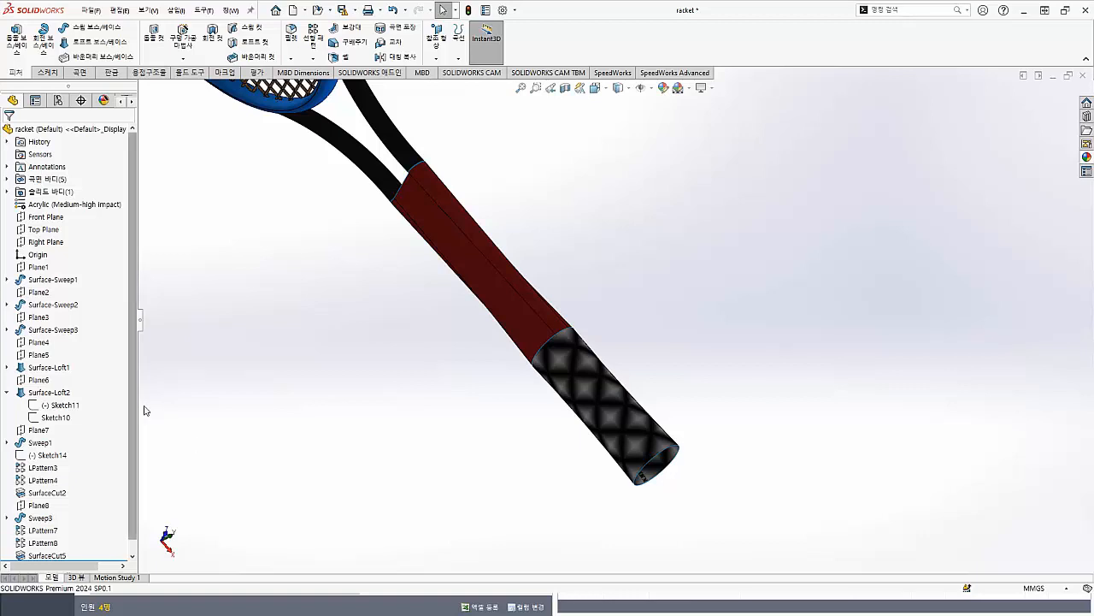
scroll(134, 405, "down", 1)
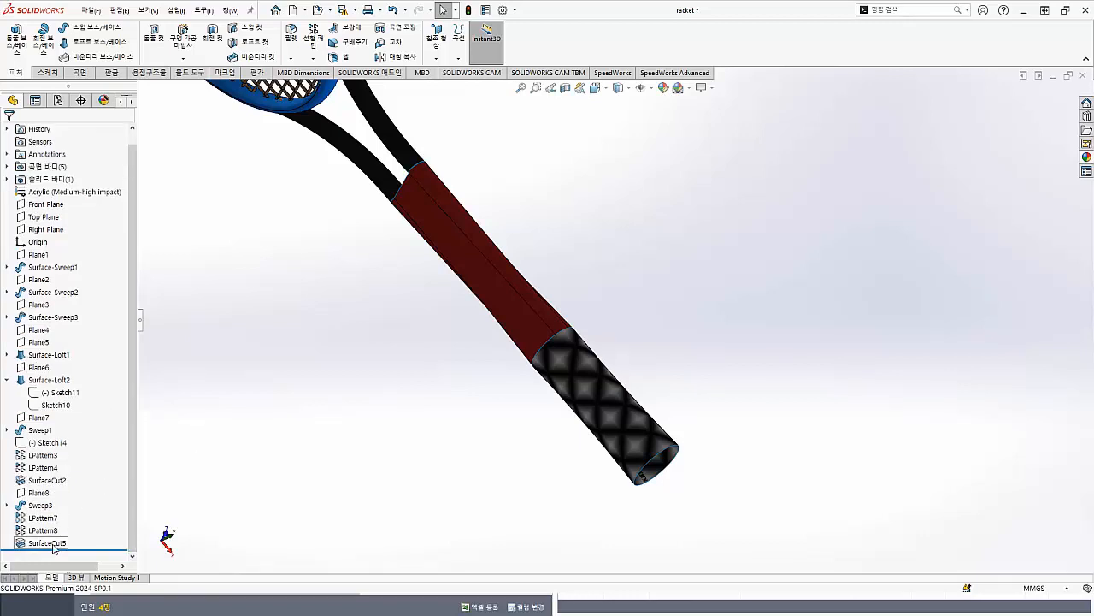
left_click(176, 11)
mouse_move(196, 59)
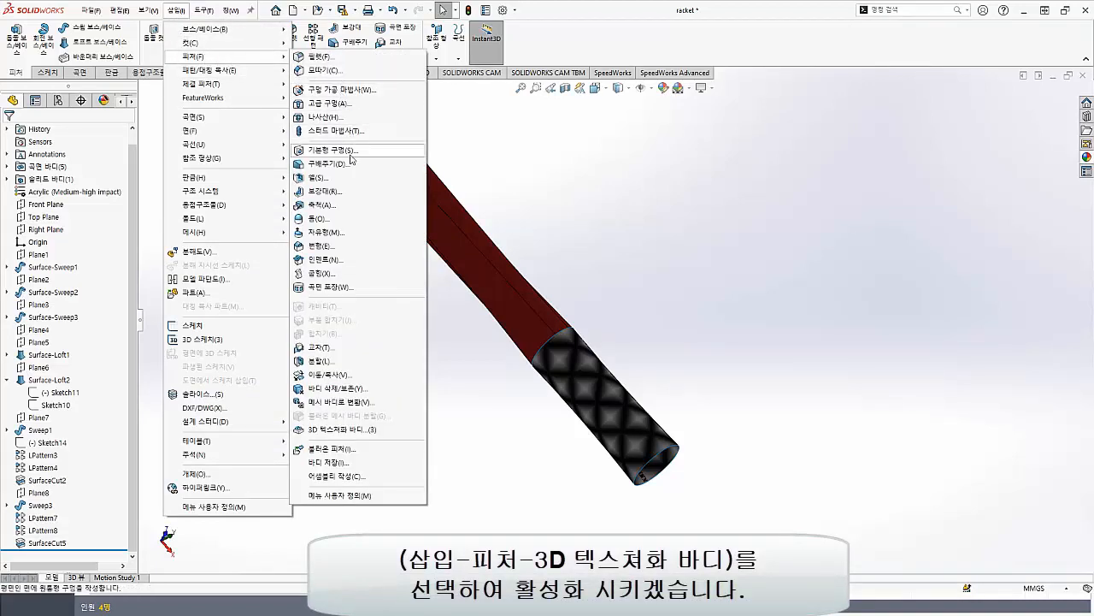
left_click(345, 430)
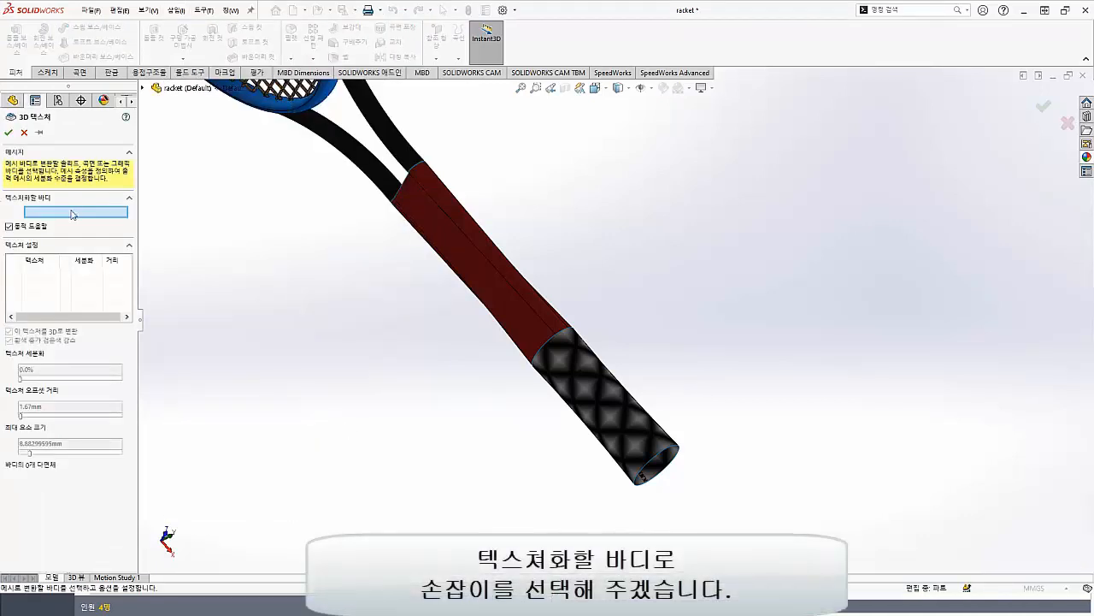
left_click(586, 403)
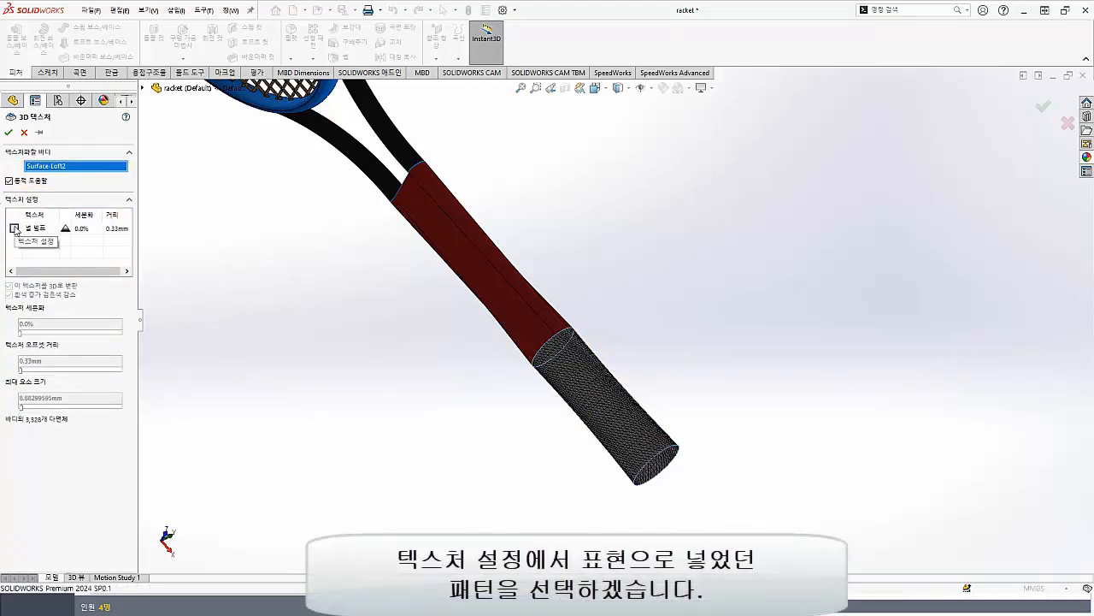
left_click(14, 229)
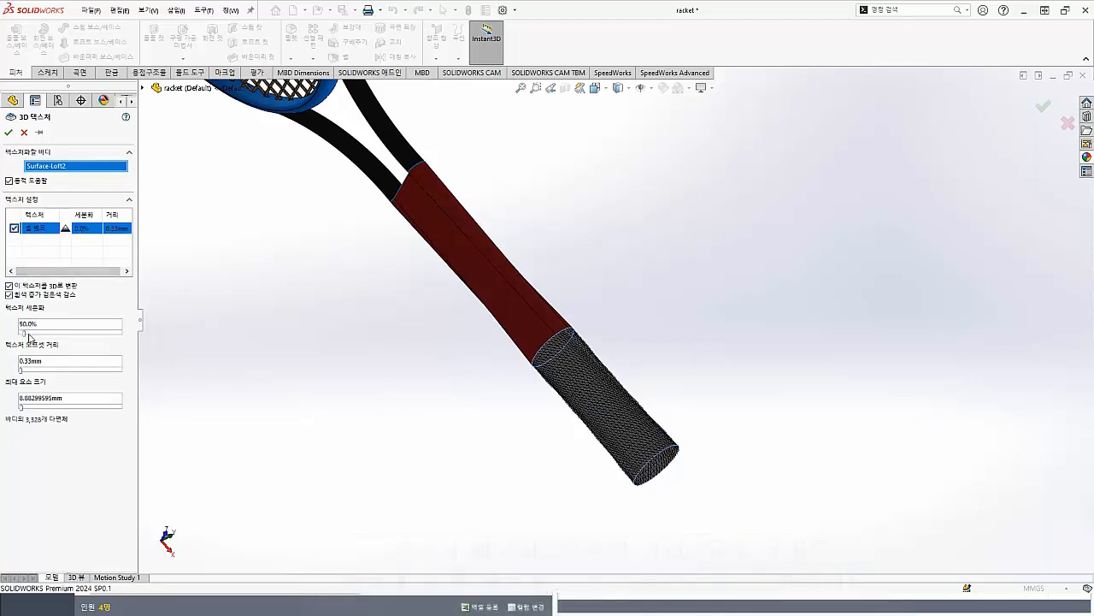
- Set the grip texture's refinement to 66.7% and its offset distance to 5.59 mm
left_click_drag(22, 333, 30, 332)
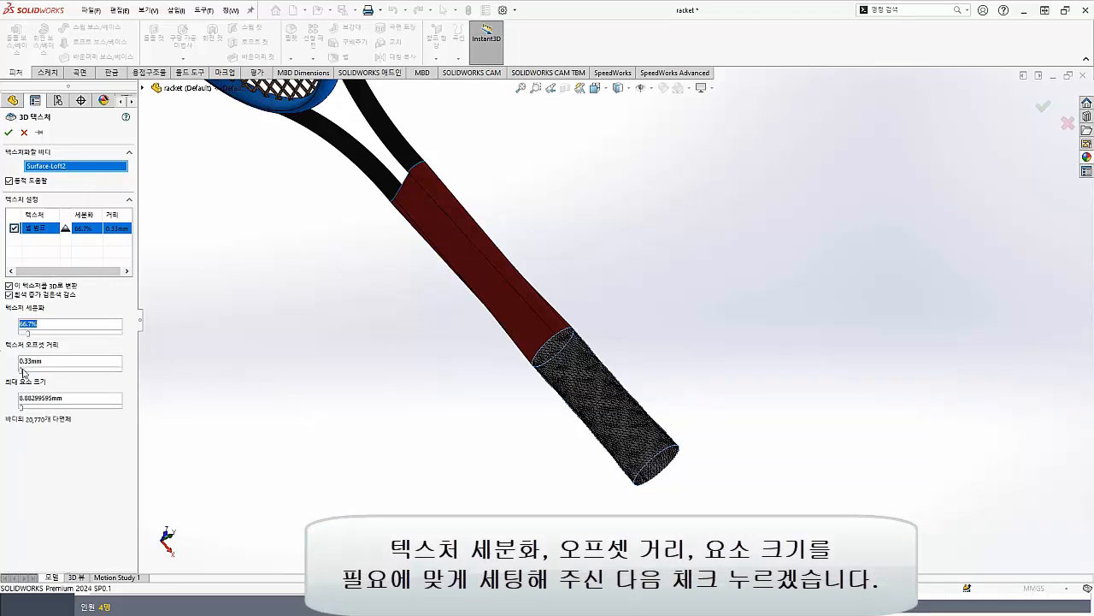
left_click_drag(35, 370, 41, 372)
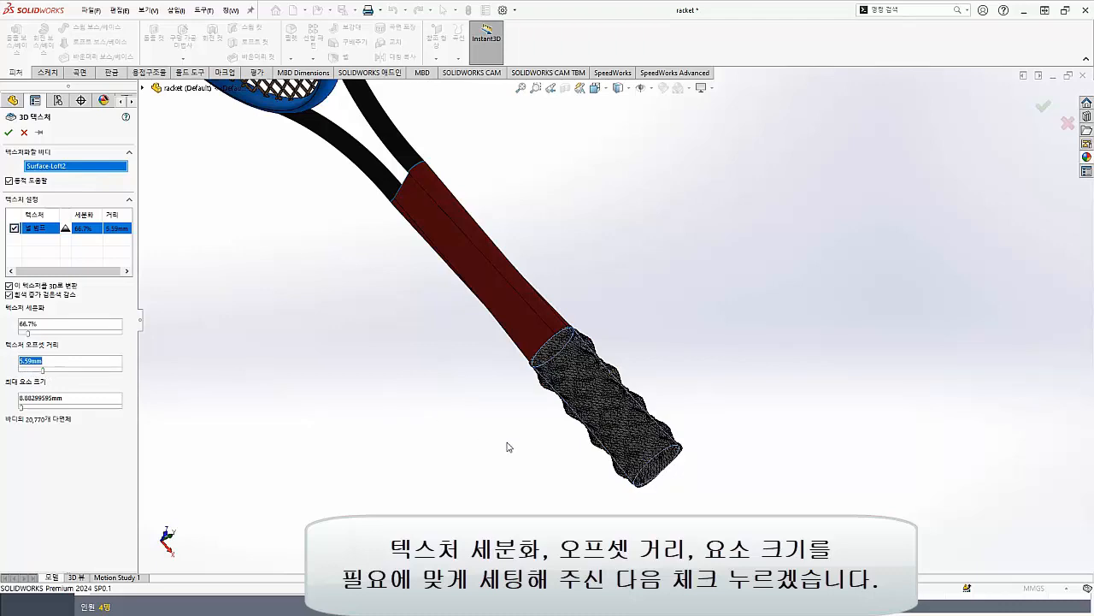
scroll(508, 447, "down", 5)
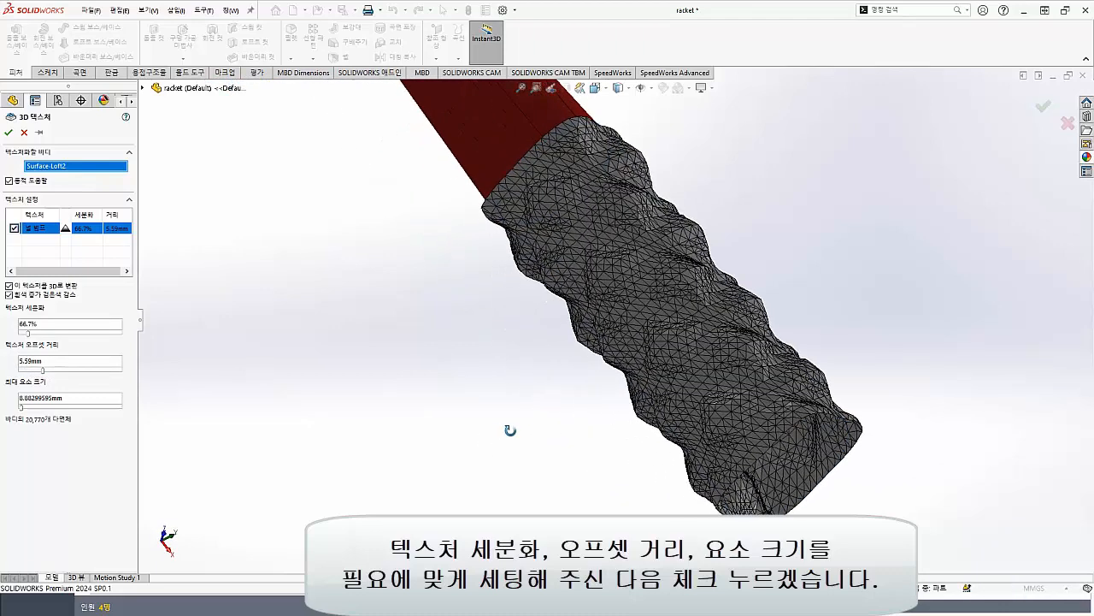
middle_click_drag(511, 430, 528, 420)
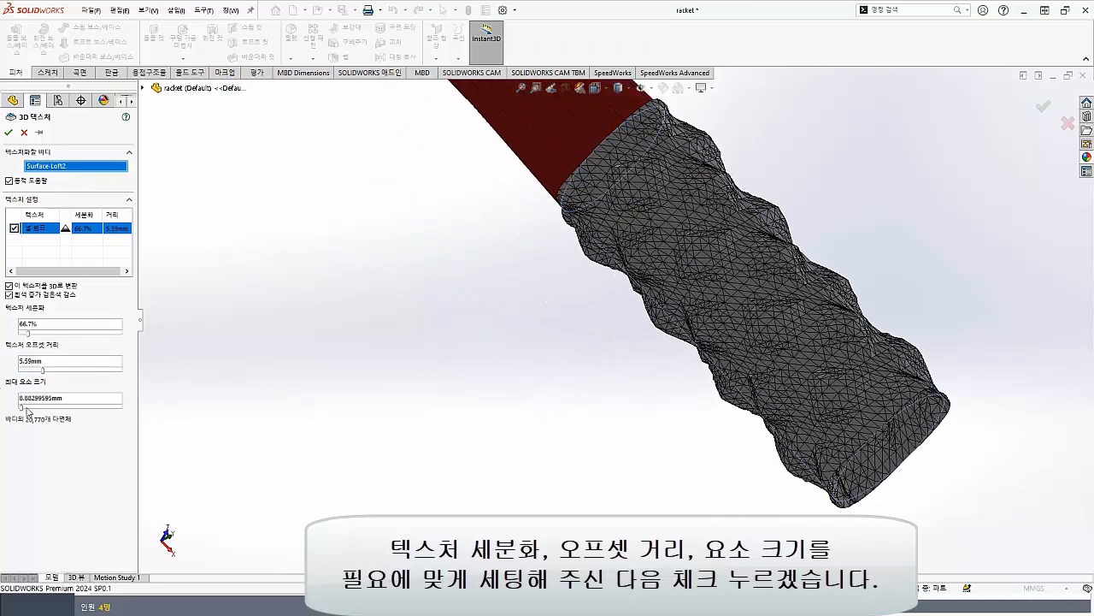
- Set the maximum element size to about 1.43 mm and create the 3D textured body
left_click_drag(23, 409, 49, 414)
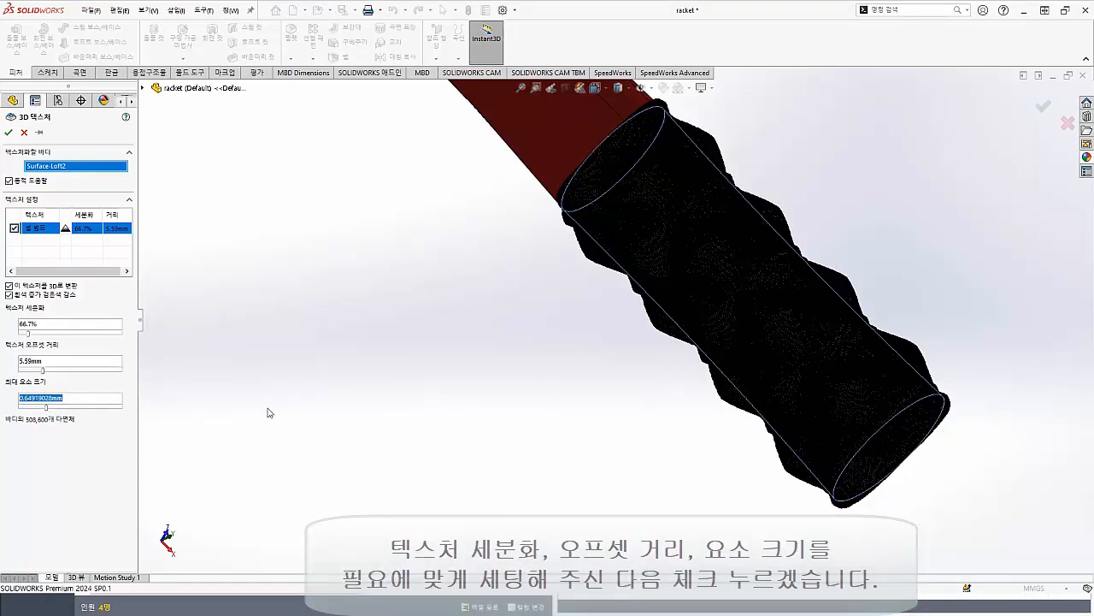
scroll(644, 394, "up", 2)
middle_click_drag(653, 389, 623, 405)
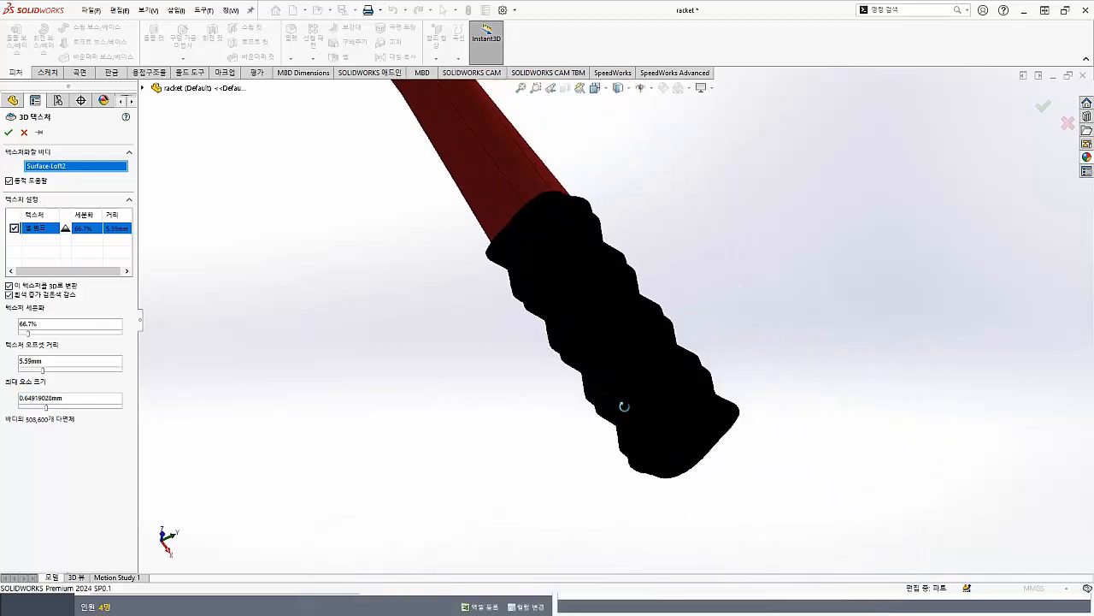
left_click_drag(49, 412, 38, 412)
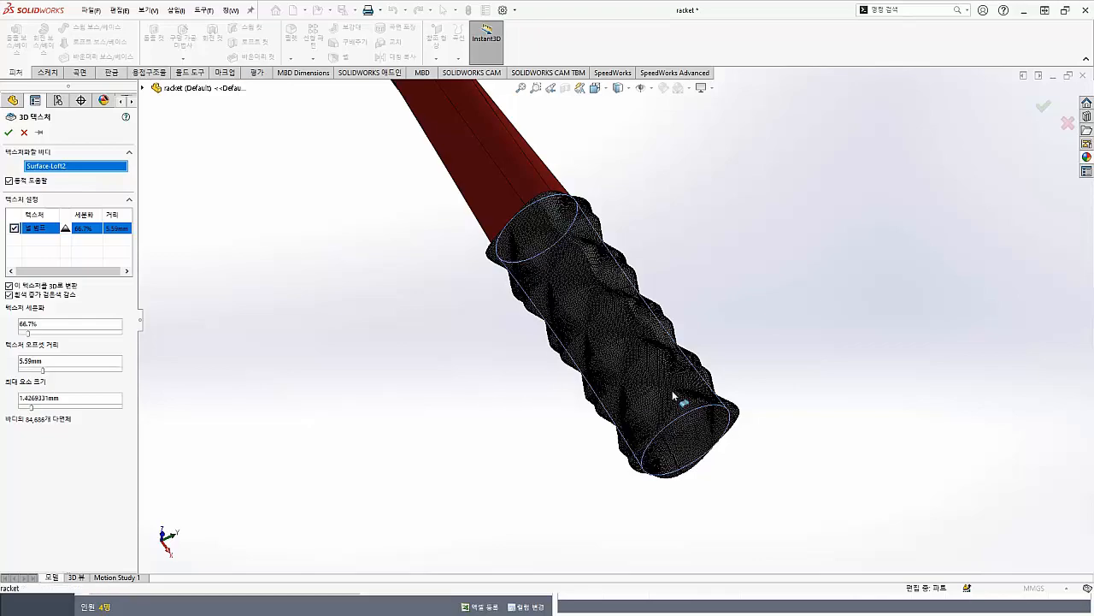
middle_click_drag(674, 396, 737, 444)
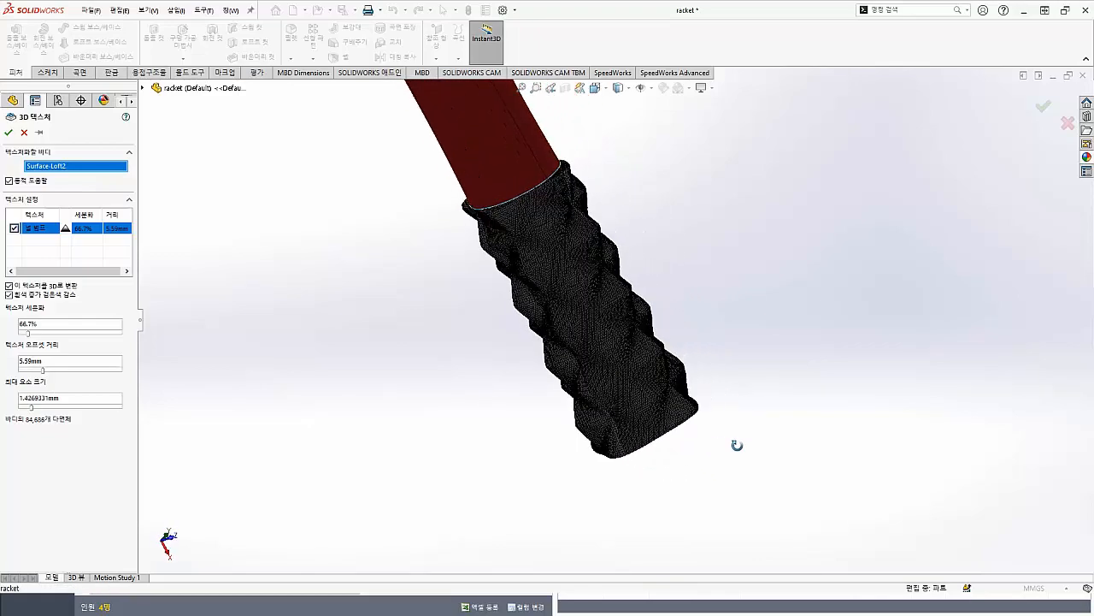
left_click(10, 133)
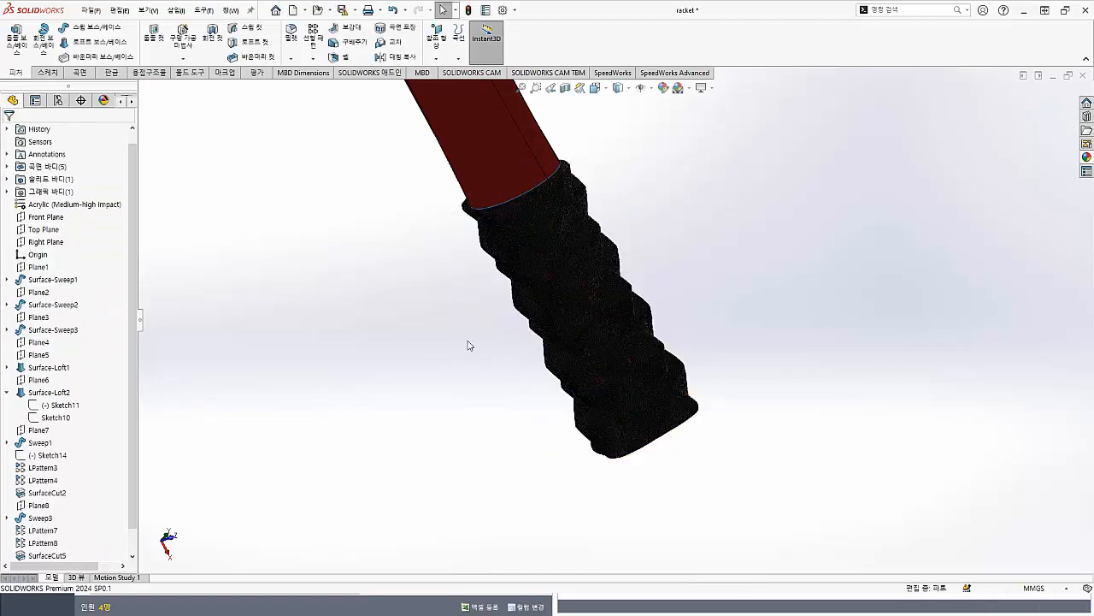
- Inspect the bumps and mesh of the textured grip up close and from several angles
middle_click_drag(467, 346, 720, 259)
scroll(691, 300, "down", 5)
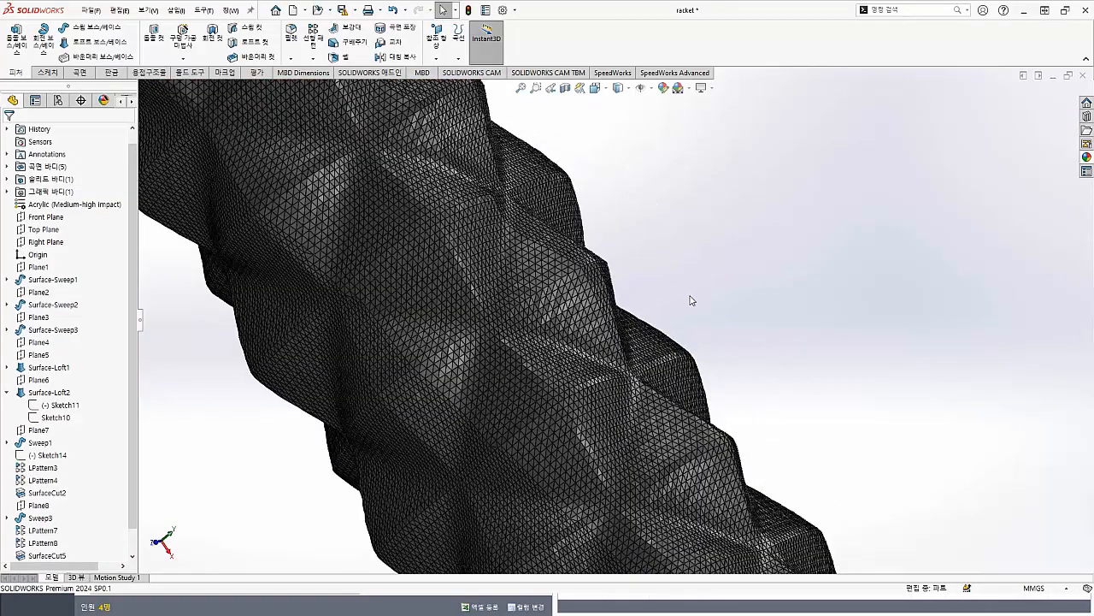
middle_click_drag(690, 296, 560, 318)
scroll(560, 318, "up", 4)
scroll(291, 296, "up", 2)
middle_click_drag(291, 296, 339, 350)
scroll(313, 362, "down", 5)
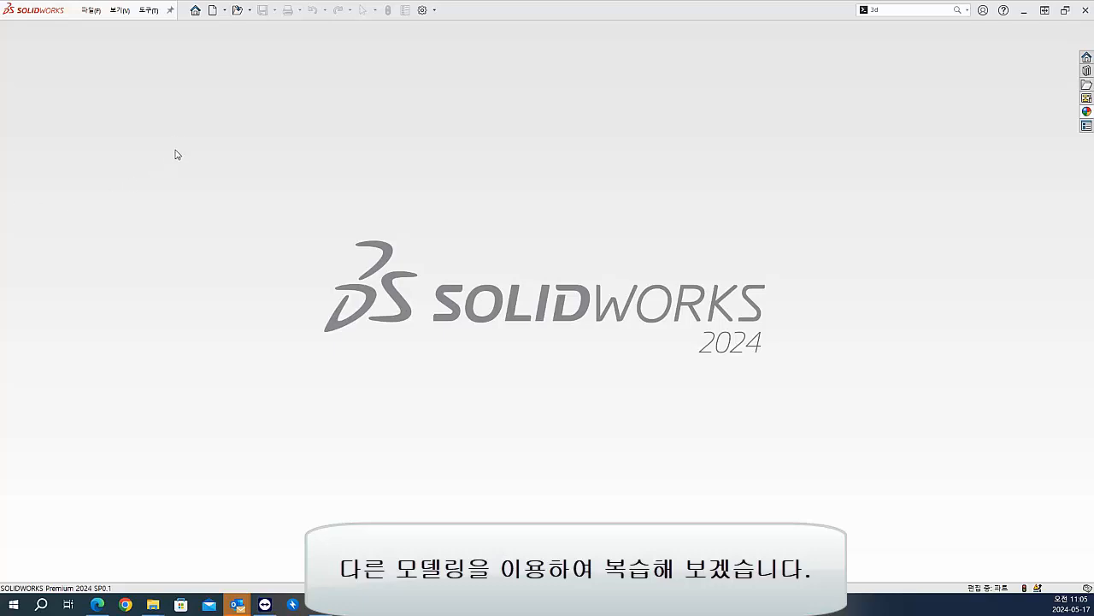
- Open the recent part file Table tennis bat
left_click(91, 12)
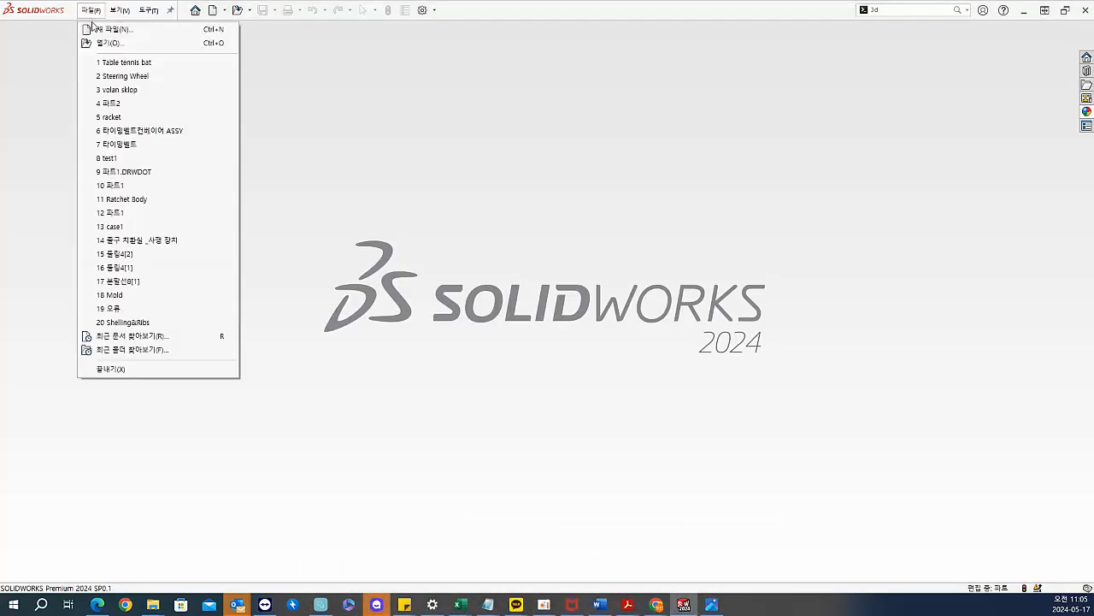
mouse_move(108, 68)
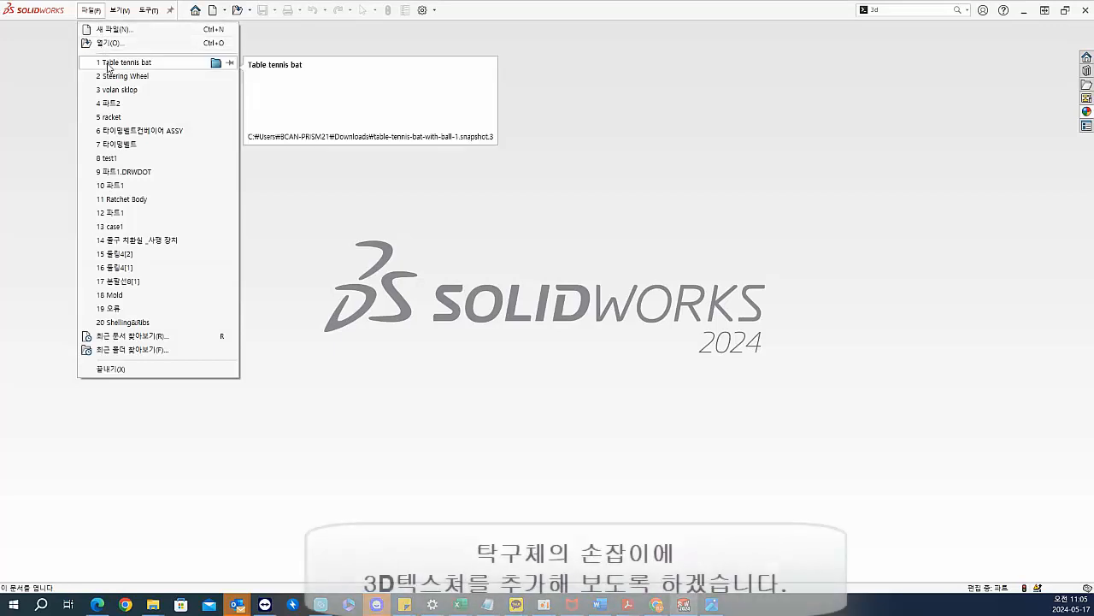
left_click(109, 63)
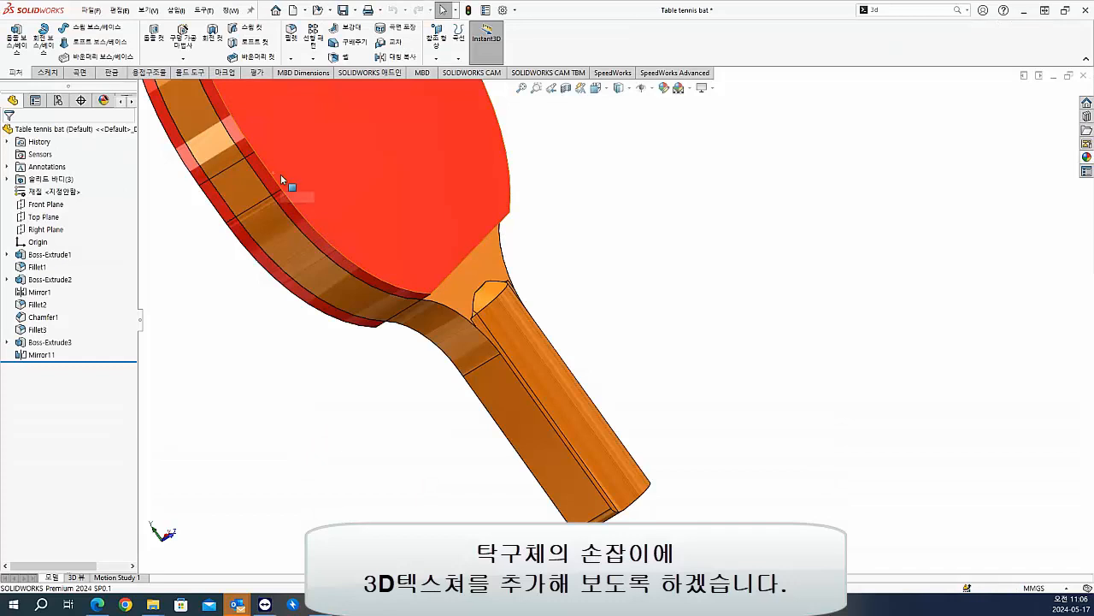
- Apply the 물방울 무늬 패턴 3D texture appearance to only the curved front face of the bat's handle
scroll(628, 293, "up", 3)
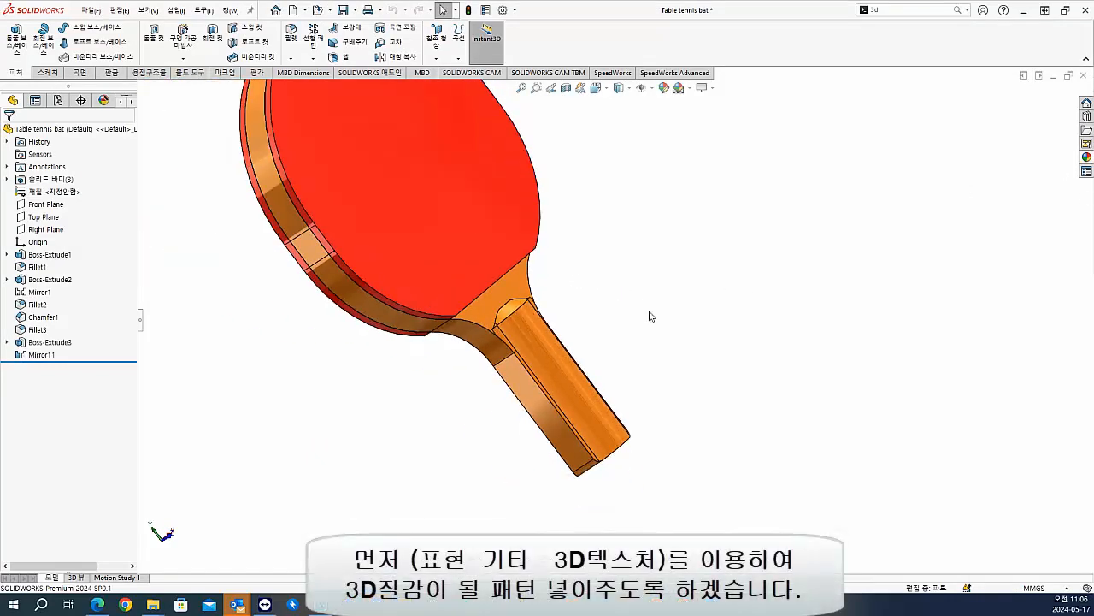
left_click(555, 366)
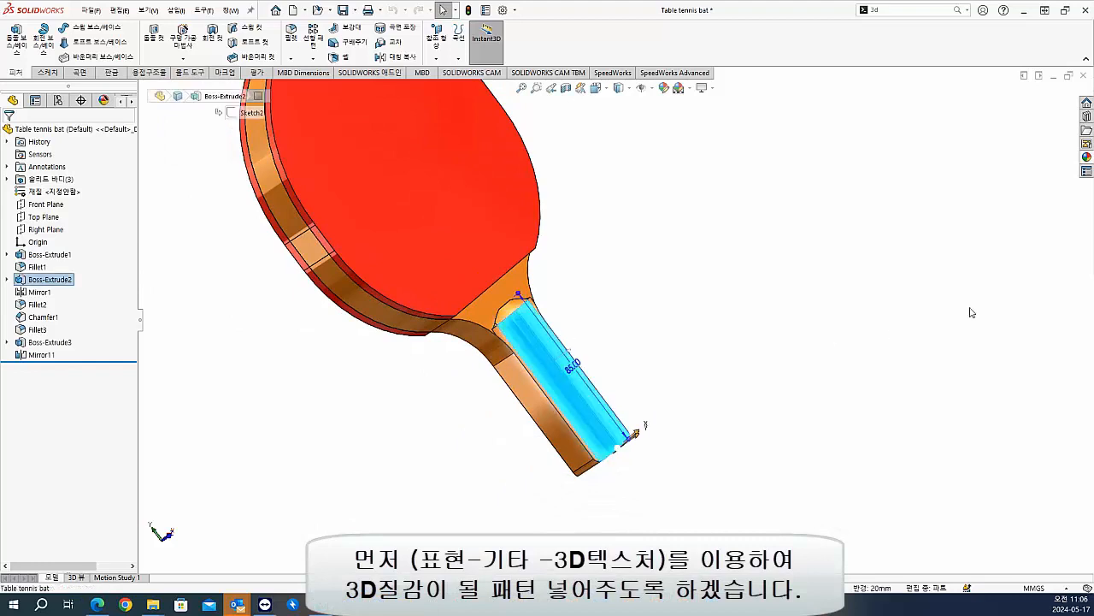
left_click(1086, 159)
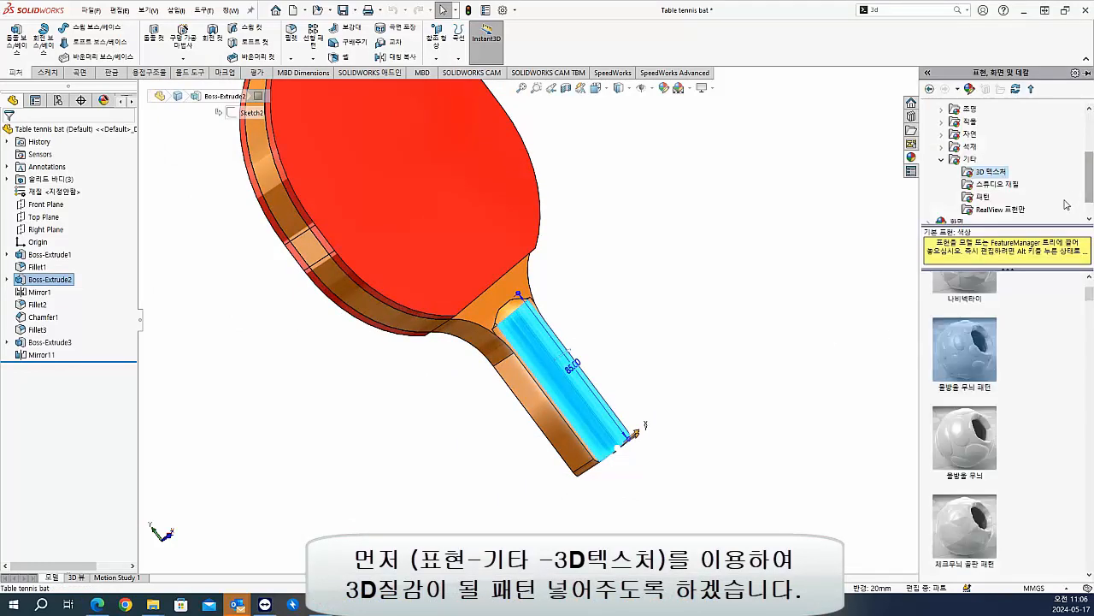
left_click_drag(985, 355, 581, 397)
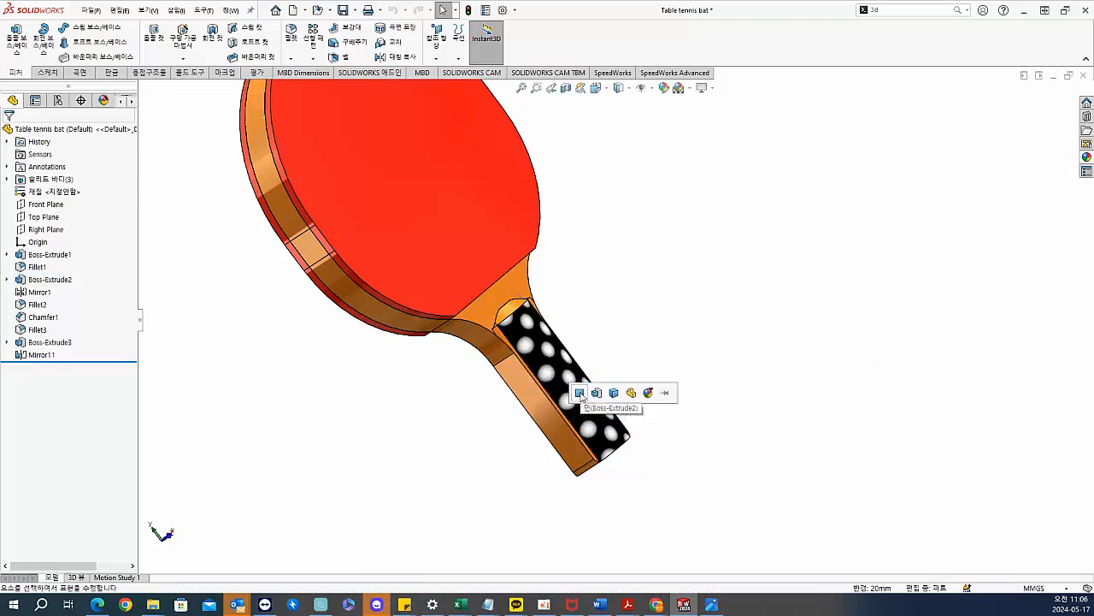
left_click(581, 394)
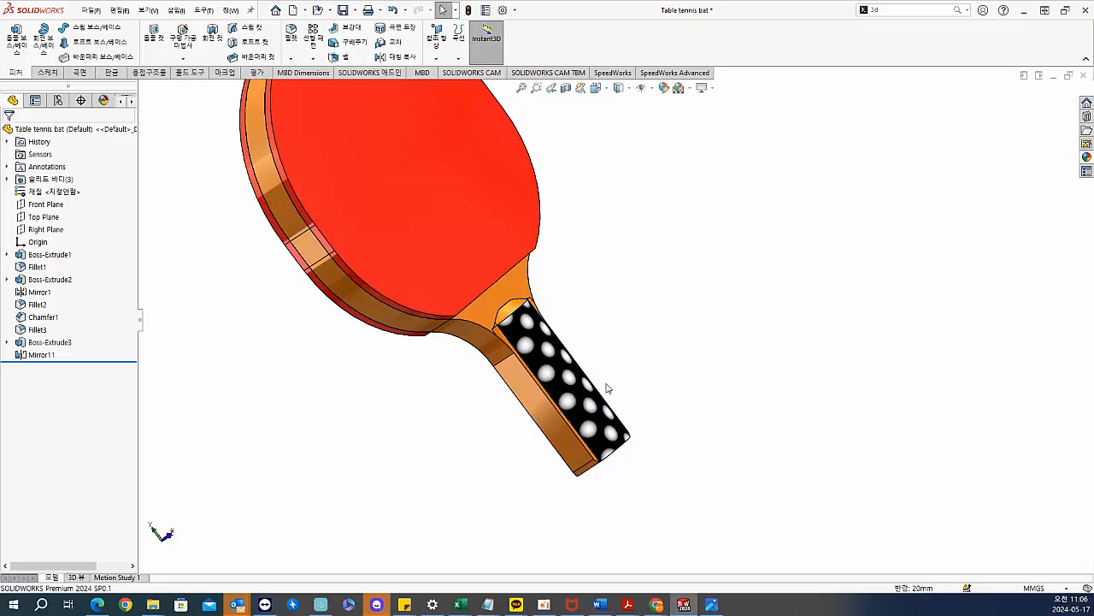
- Start a 3D textured body on the bat's handle body and enable 3D conversion of its dotted texture
middle_click_drag(674, 329, 534, 376)
scroll(534, 376, "down", 2)
left_click(547, 370)
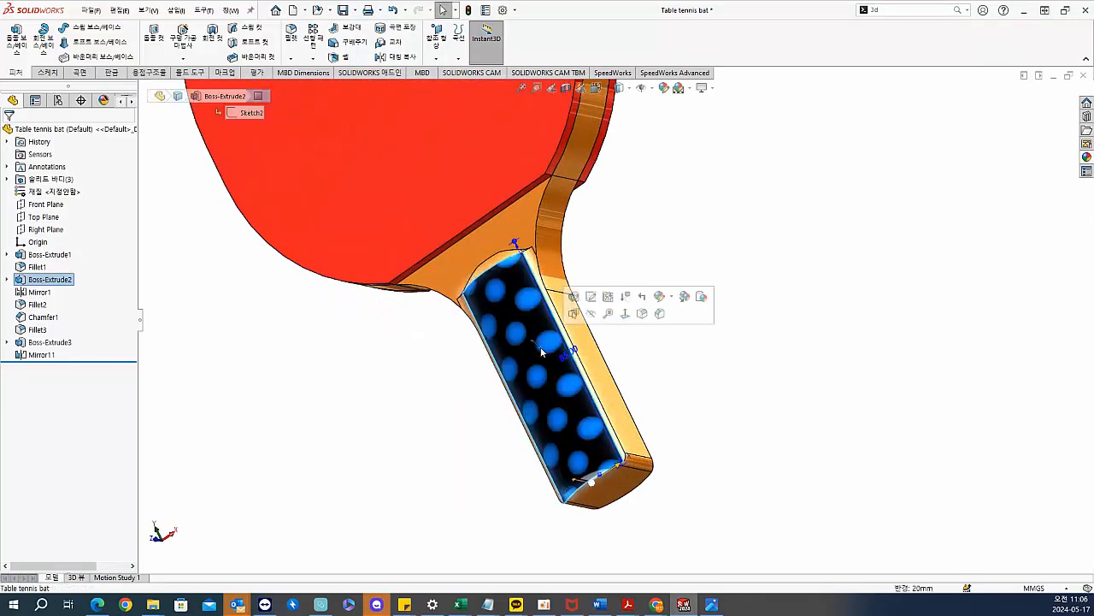
left_click(682, 224)
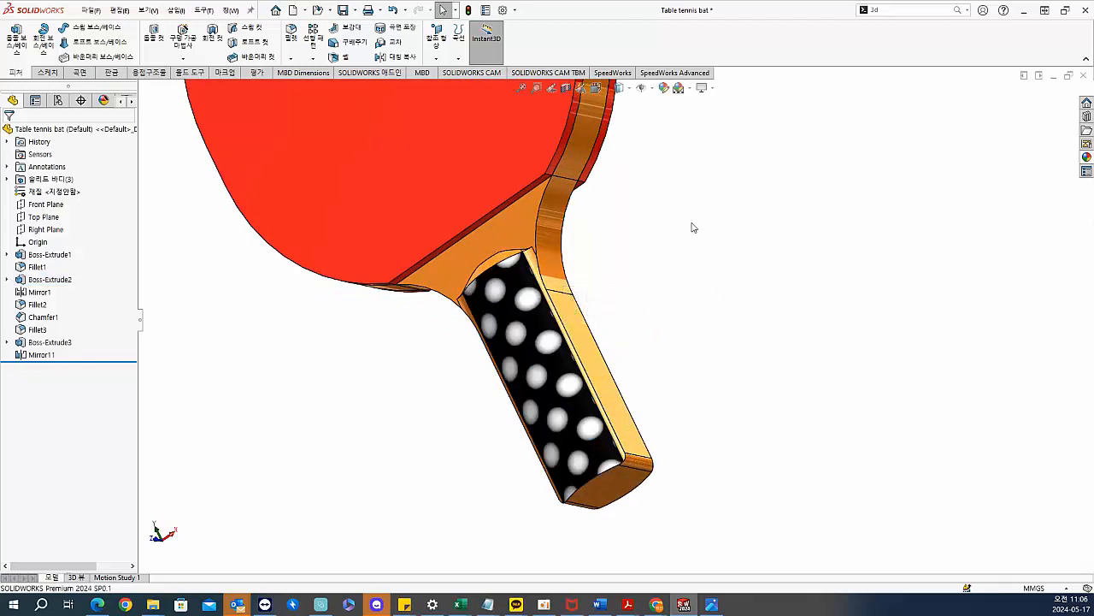
left_click(176, 11)
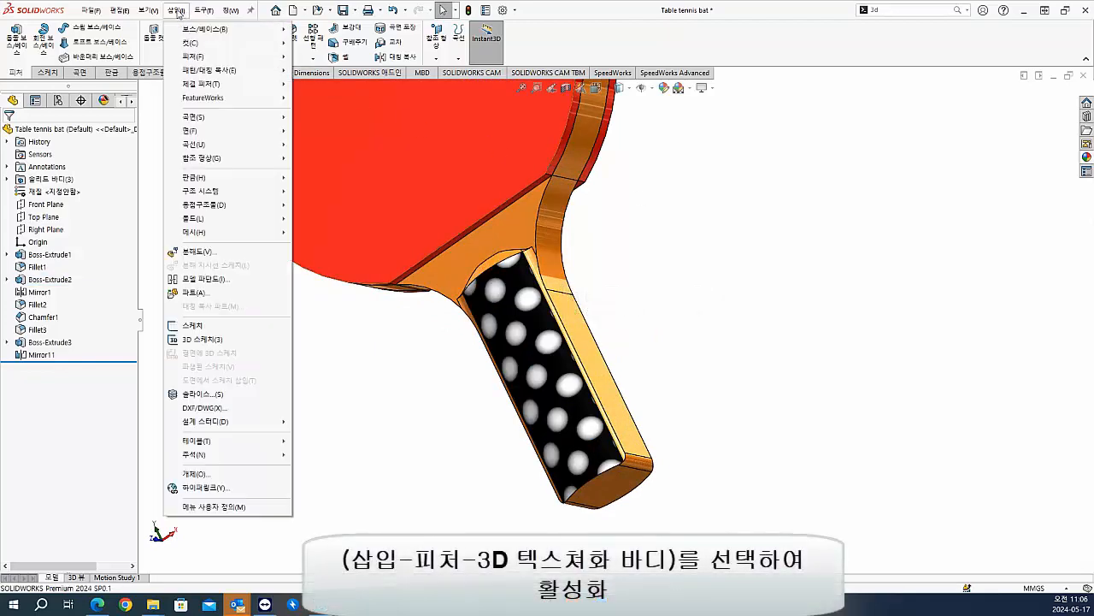
mouse_move(192, 58)
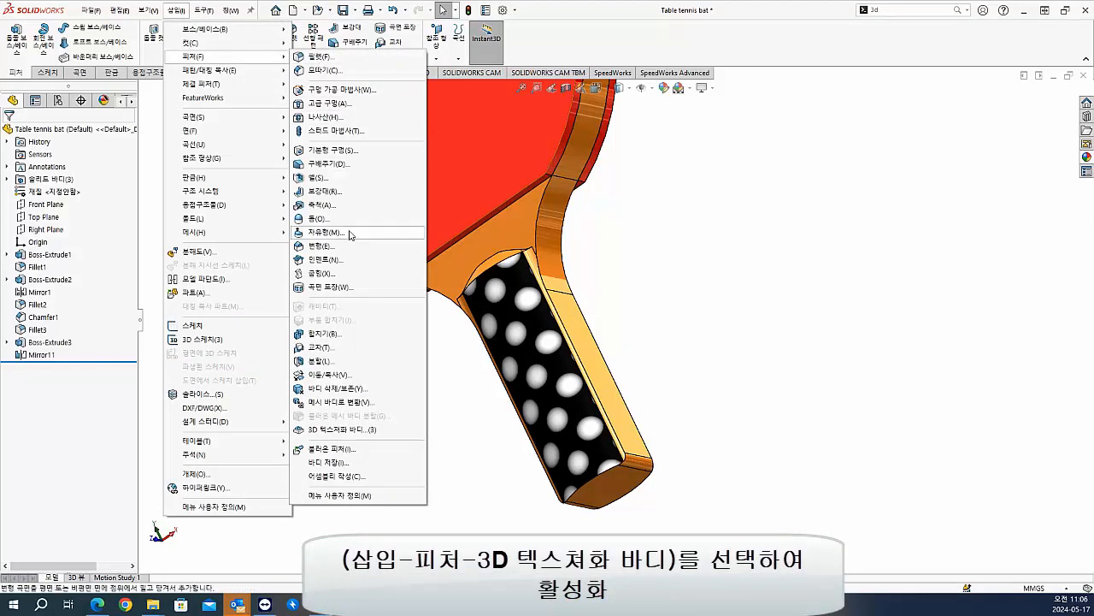
left_click(350, 430)
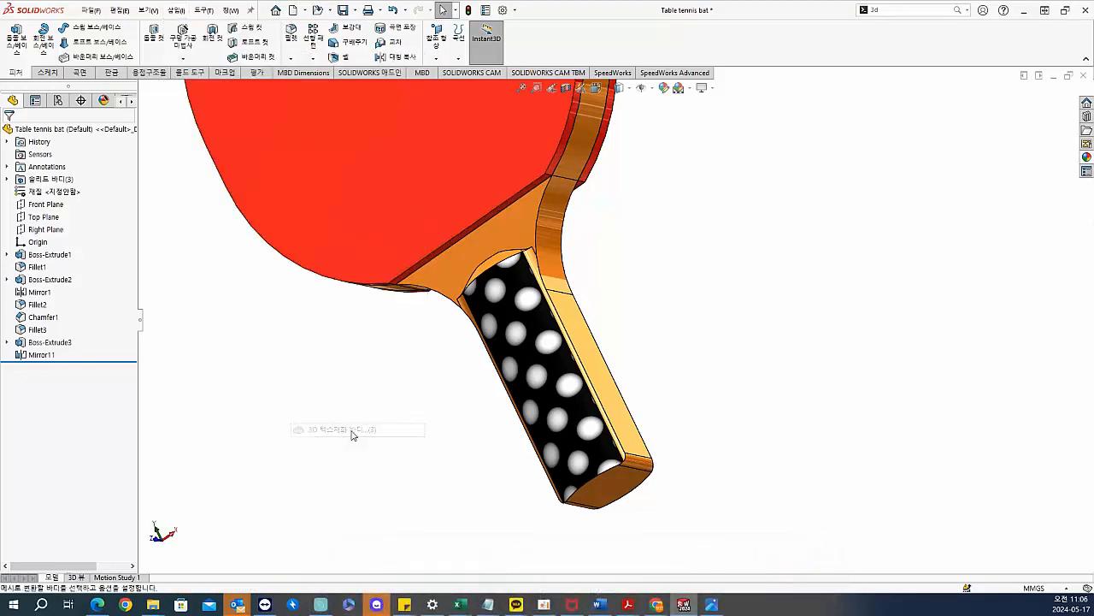
left_click(520, 373)
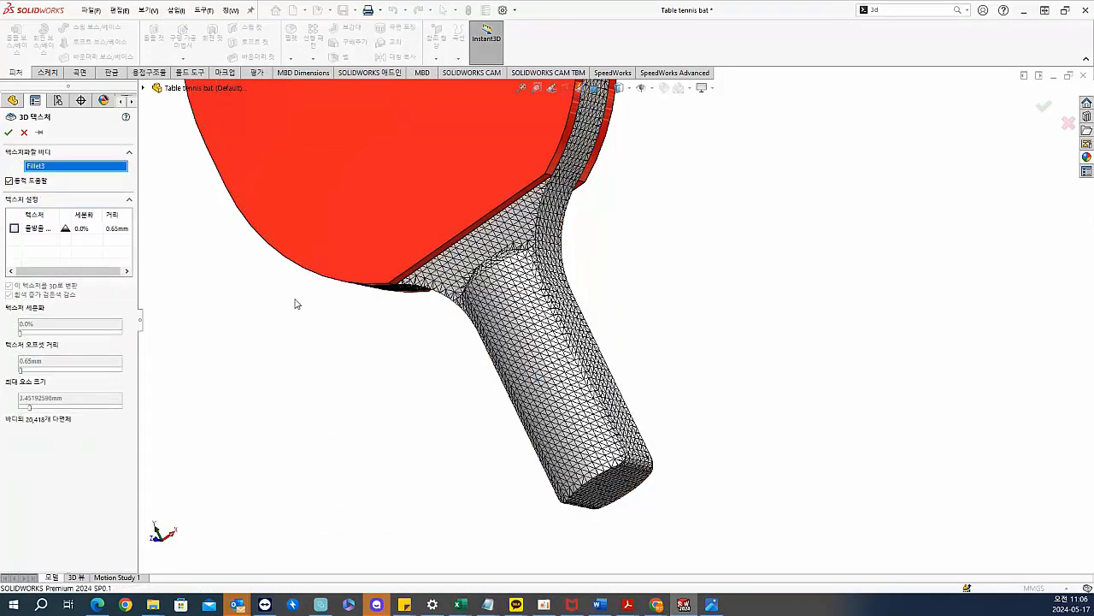
left_click(14, 228)
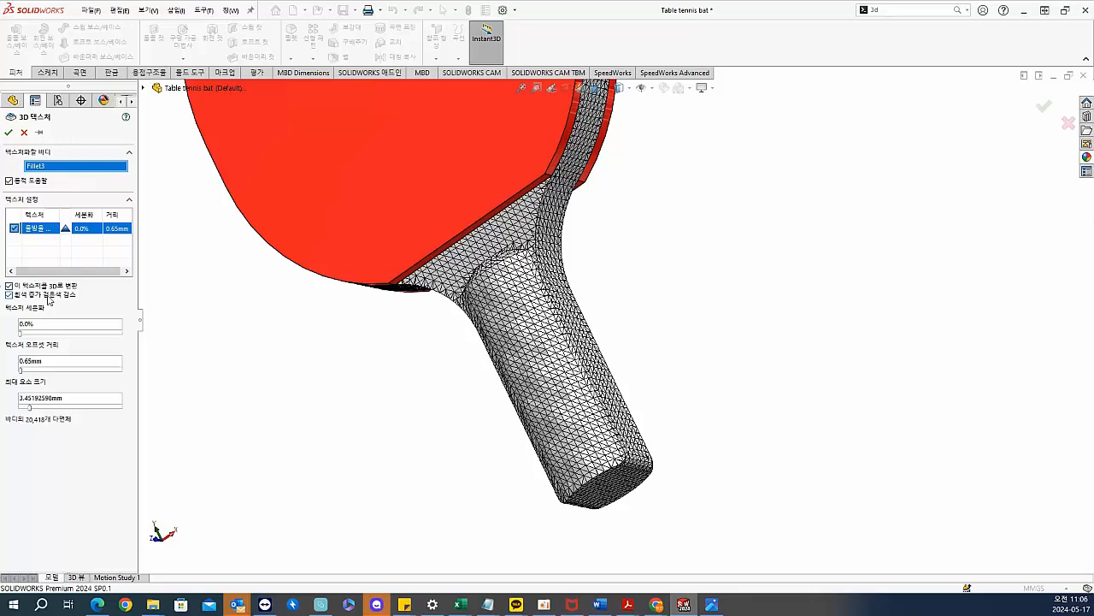
- Set the texture refinement to 80%, offset distance to 2.08 mm and maximum element size to about 1.72 mm, and create the 3D textured body
left_click_drag(19, 370, 49, 410)
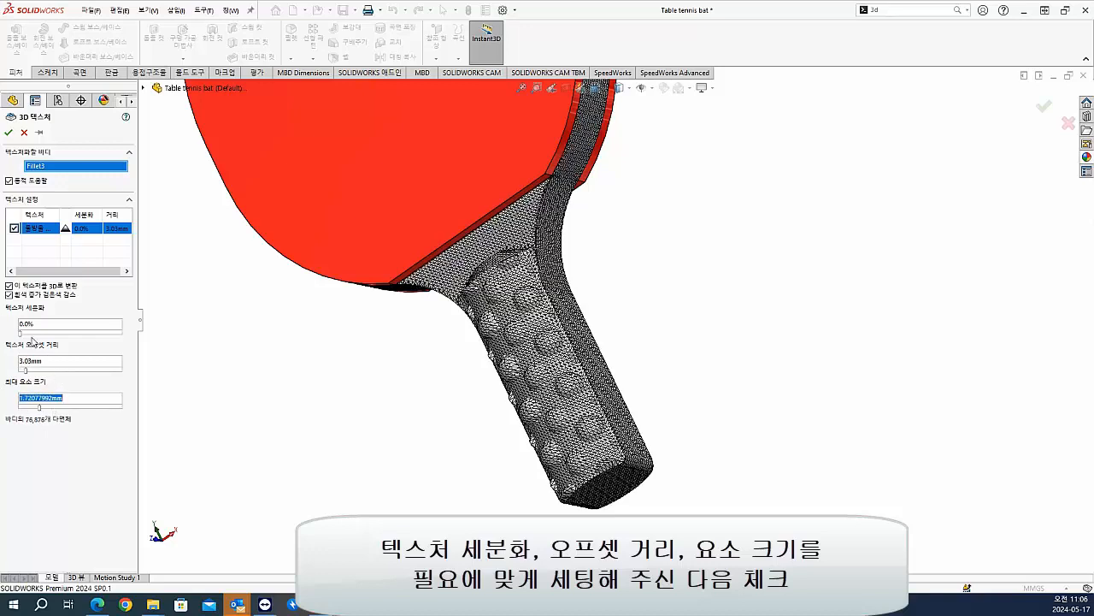
left_click_drag(36, 332, 29, 371)
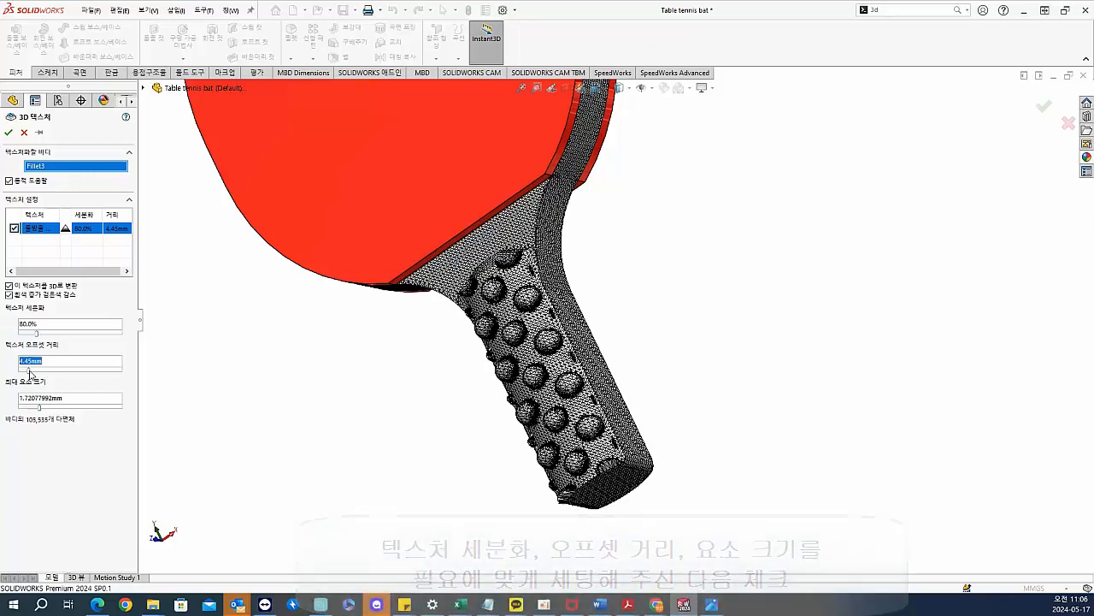
middle_click_drag(420, 419, 455, 387)
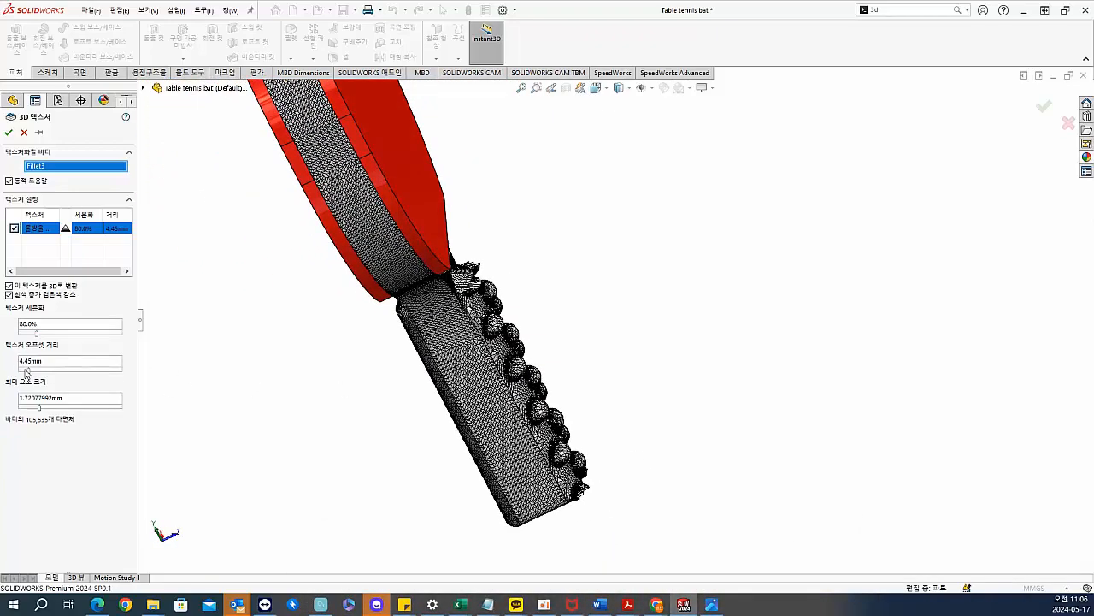
left_click_drag(28, 371, 26, 371)
middle_click_drag(342, 378, 413, 403)
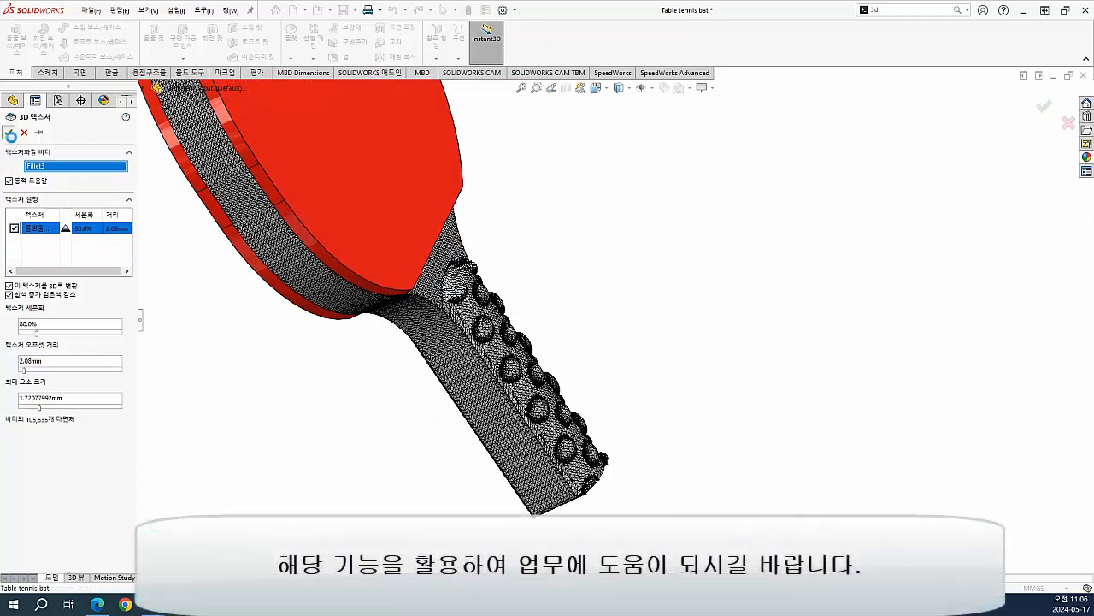
left_click(9, 134)
- Inspect the raised dots and mesh on the bat's handle up close and from several angles
middle_click_drag(715, 310, 604, 285)
scroll(422, 374, "down", 5)
scroll(421, 370, "down", 4)
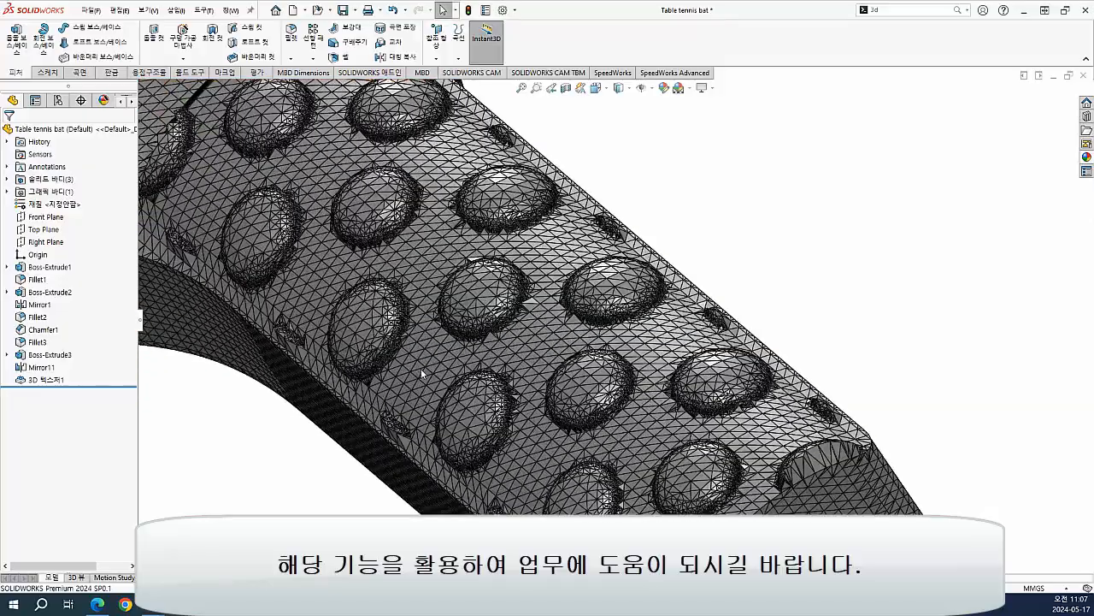
middle_click_drag(421, 367, 537, 300)
scroll(511, 322, "up", 4)
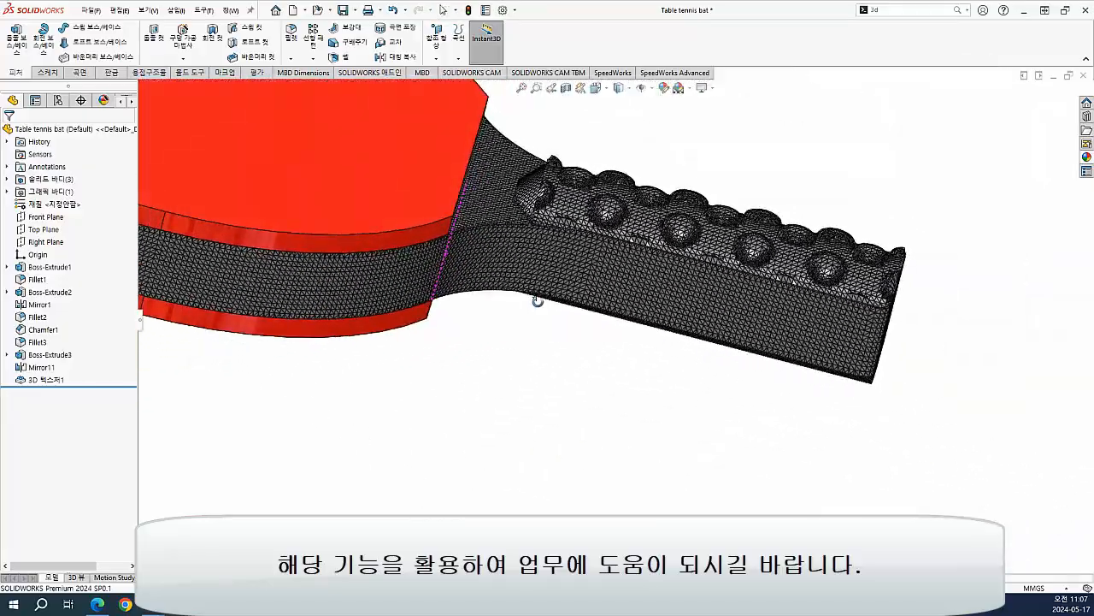
scroll(728, 283, "up", 1)
middle_click_drag(745, 277, 657, 398)
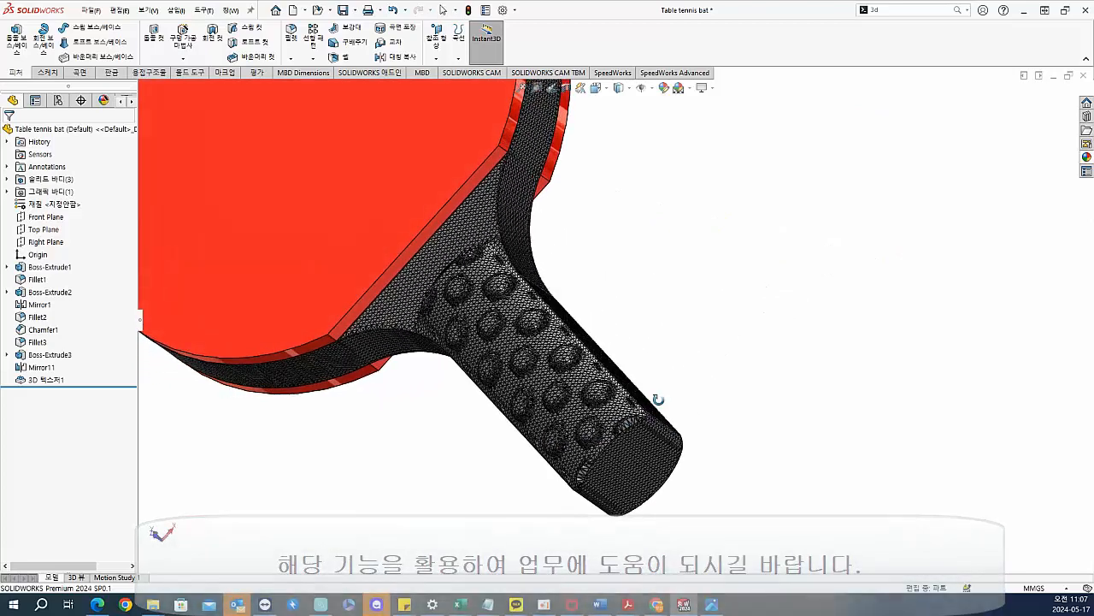
left_click(565, 362)
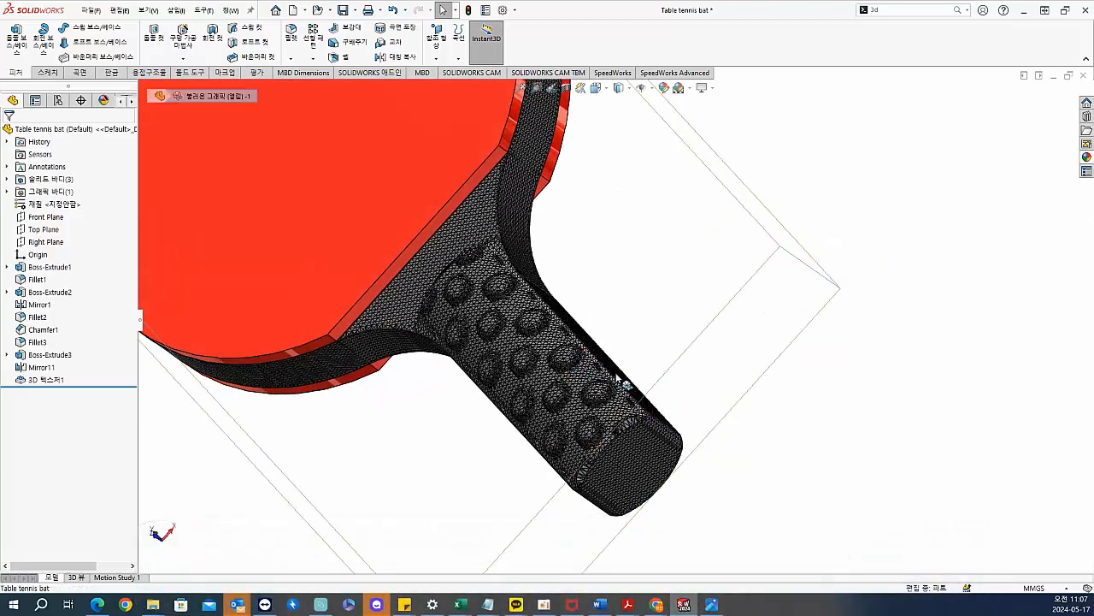